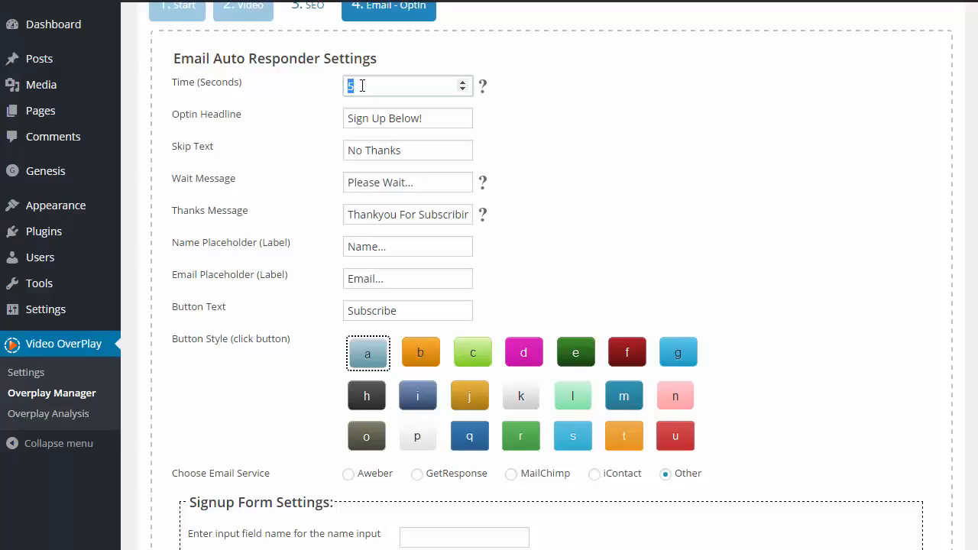
# Review the time, skip text and wait message fields in the email auto responder settings
pyautogui.click(365, 85)
pyautogui.moveTo(417, 150); pyautogui.dragTo(347, 150)
pyautogui.click(422, 154)
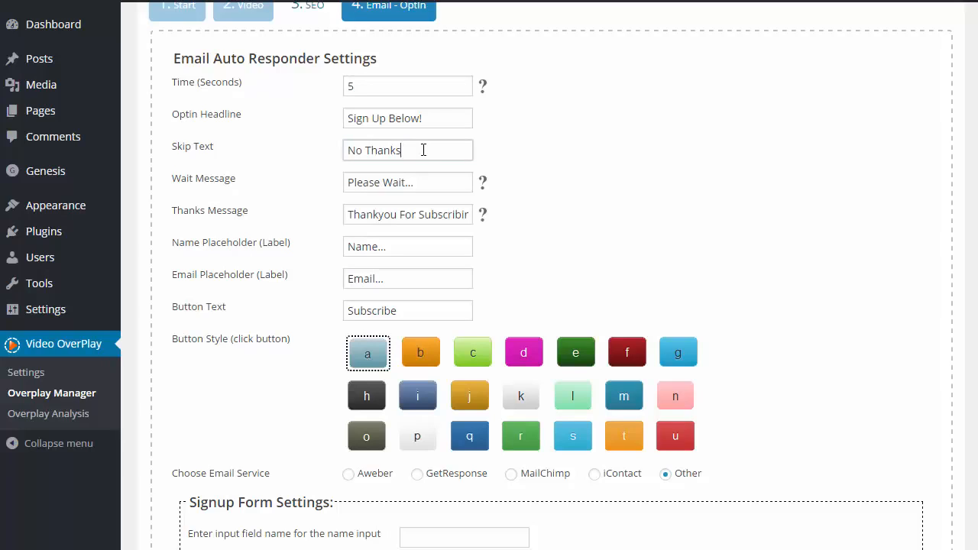
pyautogui.moveTo(423, 150); pyautogui.dragTo(361, 150)
pyautogui.click(416, 144)
pyautogui.click(417, 182)
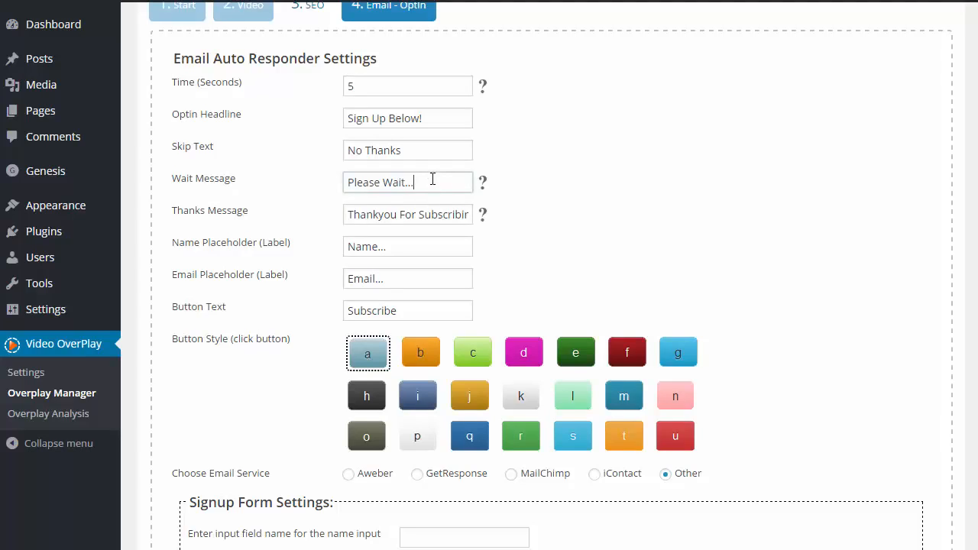
pyautogui.moveTo(436, 184); pyautogui.dragTo(402, 184)
pyautogui.click(434, 182)
# Correct the thanks message to read "Thank you For Subscribing"
pyautogui.click(377, 214)
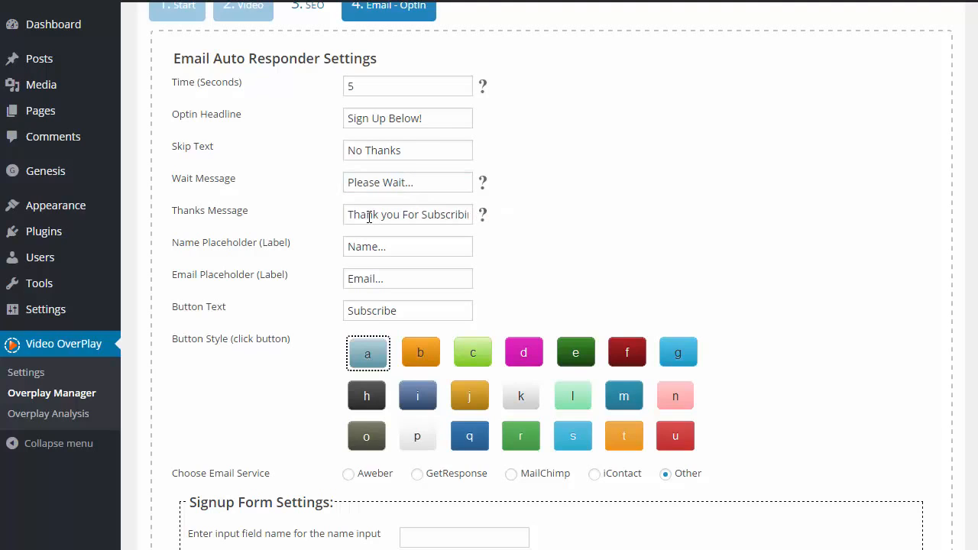
pyautogui.moveTo(458, 216); pyautogui.dragTo(484, 214)
pyautogui.click(449, 215)
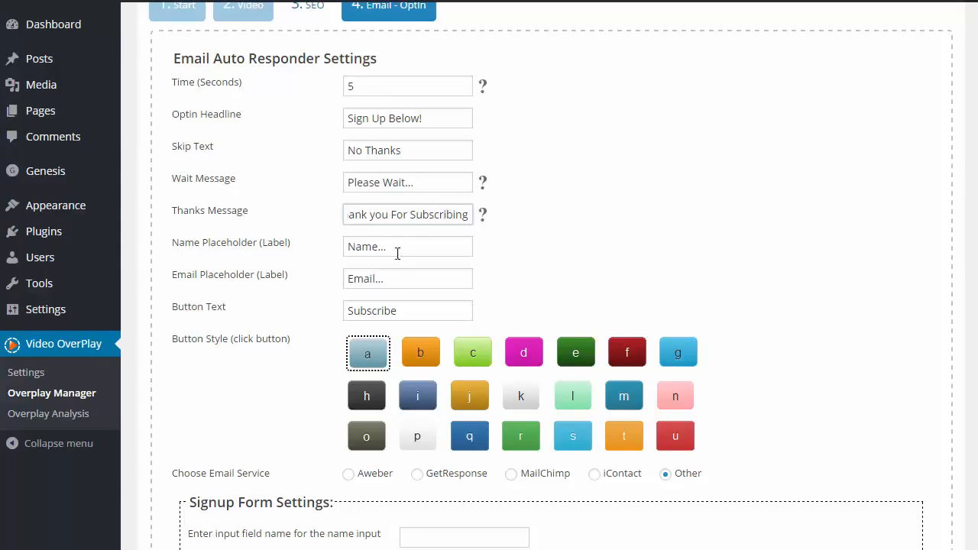
# Review the name placeholder, email placeholder and button text of the opt-in form
pyautogui.click(407, 278)
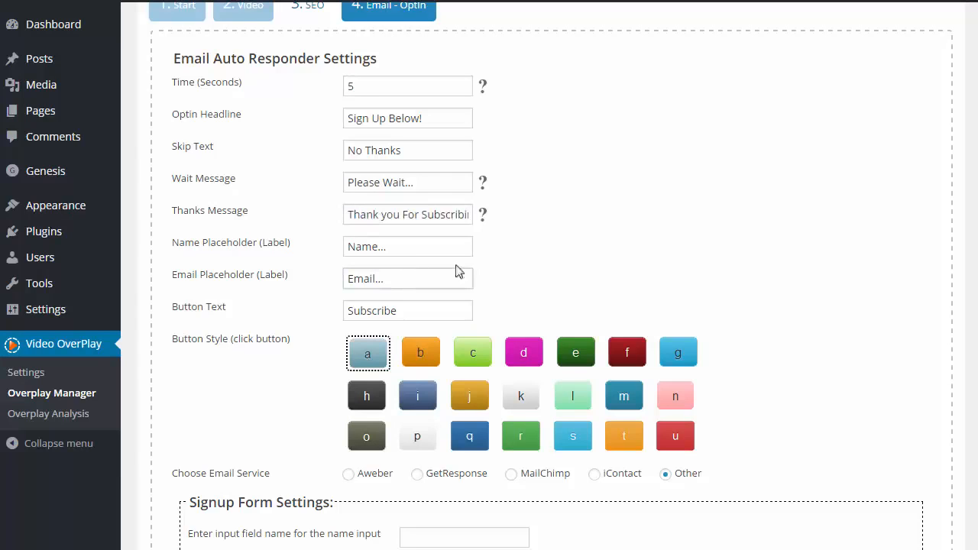
pyautogui.click(404, 247)
pyautogui.scroll(-1, 342, 275)
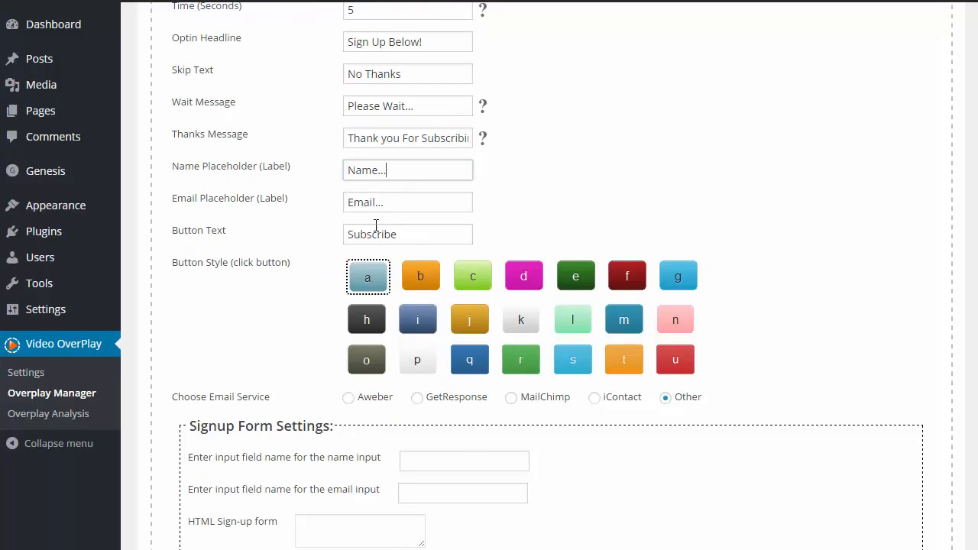
pyautogui.click(413, 234)
pyautogui.doubleClick(405, 234)
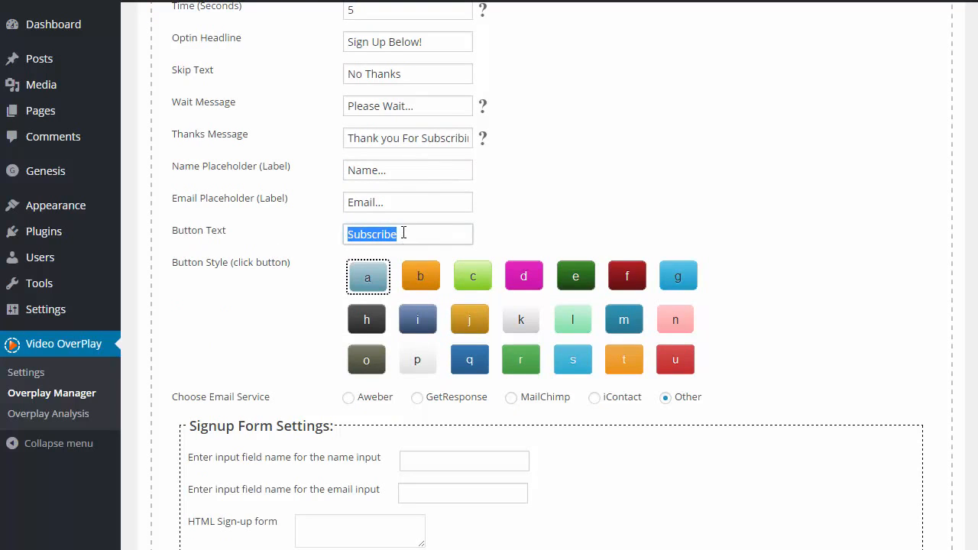
pyautogui.click(389, 234)
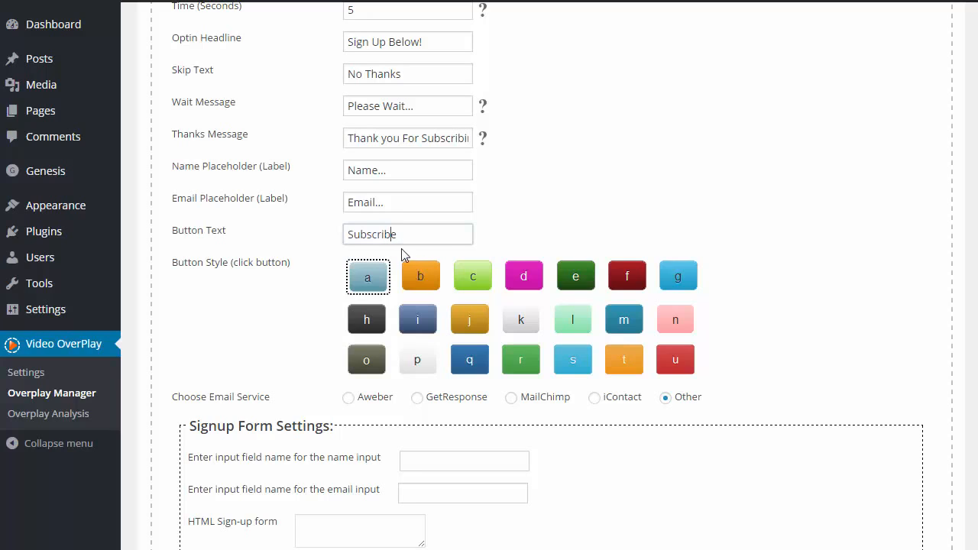
pyautogui.click(290, 303)
# Try several opt-in button styles and settle on the dark red style f
pyautogui.scroll(-1, 289, 301)
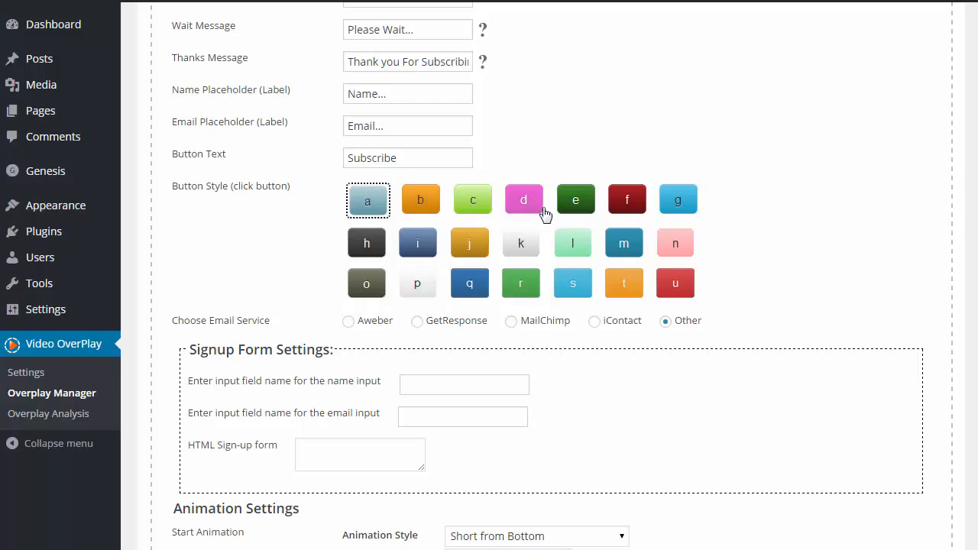
pyautogui.click(575, 203)
pyautogui.click(523, 205)
pyautogui.click(480, 212)
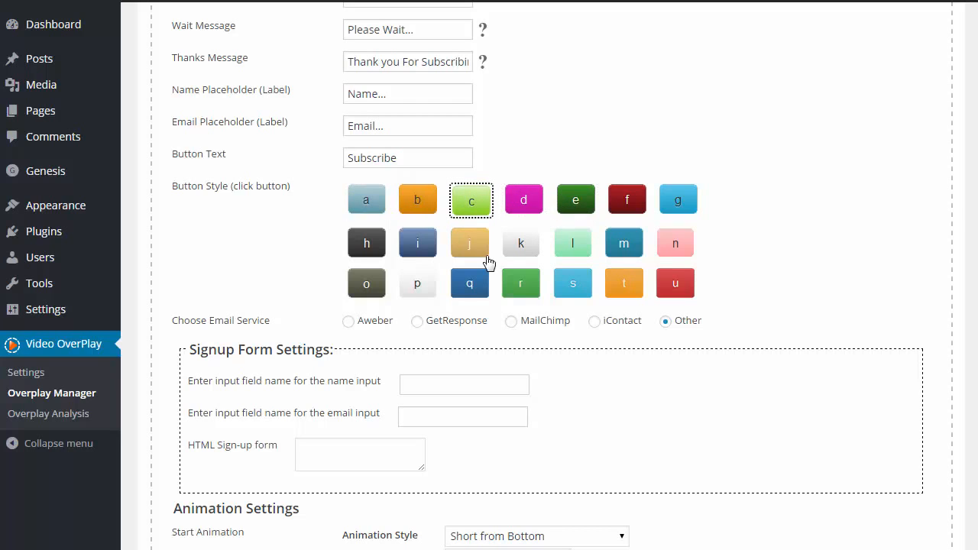
pyautogui.click(534, 197)
pyautogui.click(582, 207)
pyautogui.click(628, 200)
# Choose Aweber as the email service and enlarge the HTML sign-up form box
pyautogui.scroll(-2, 342, 255)
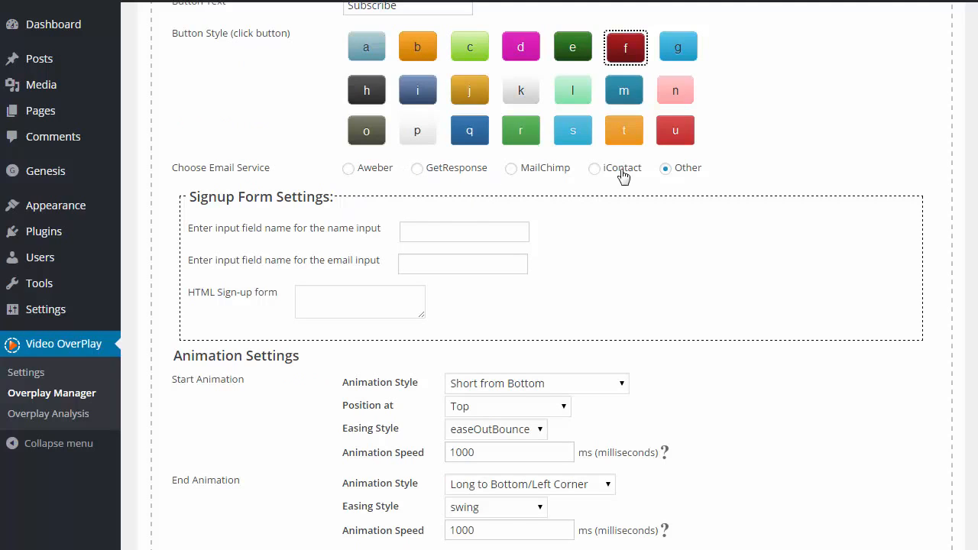
pyautogui.click(349, 169)
pyautogui.scroll(-1, 328, 178)
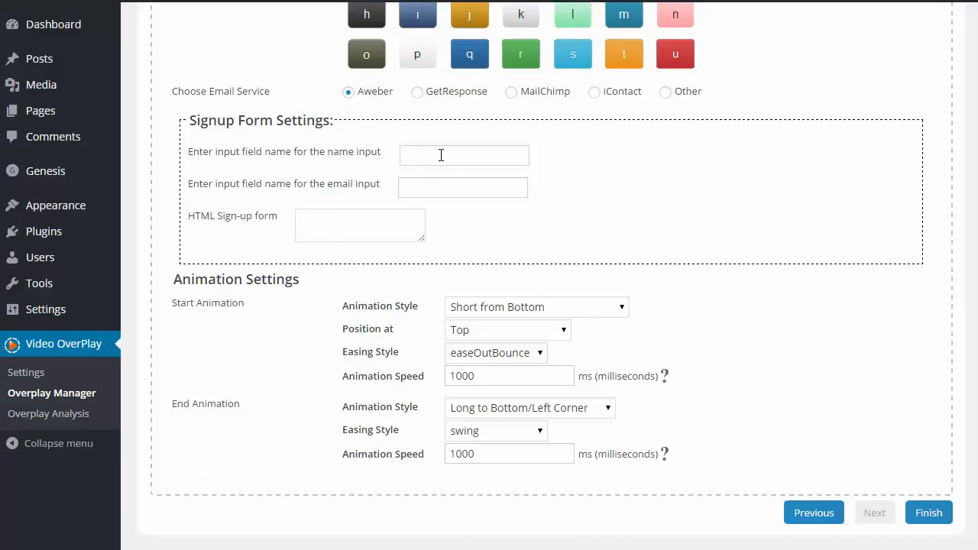
pyautogui.click(427, 187)
pyautogui.click(366, 224)
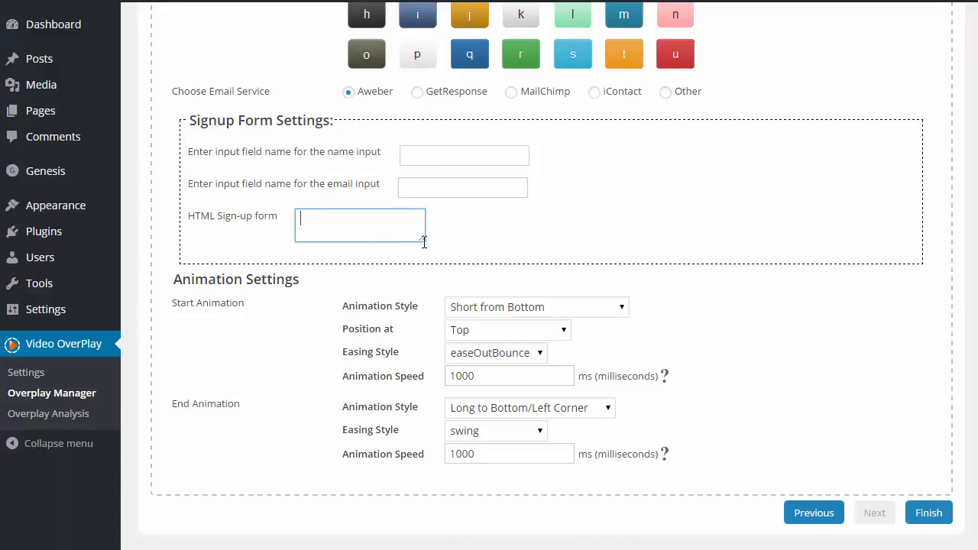
pyautogui.moveTo(422, 239); pyautogui.dragTo(505, 332)
# Review the signup form settings for the name input, email input and HTML sign-up form
pyautogui.click(453, 109)
pyautogui.click(432, 247)
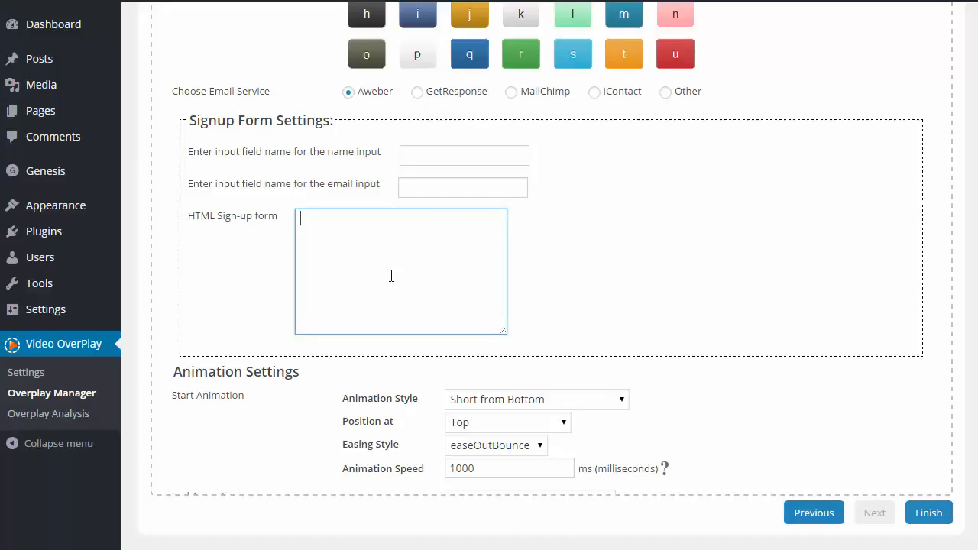
pyautogui.click(415, 153)
pyautogui.click(417, 190)
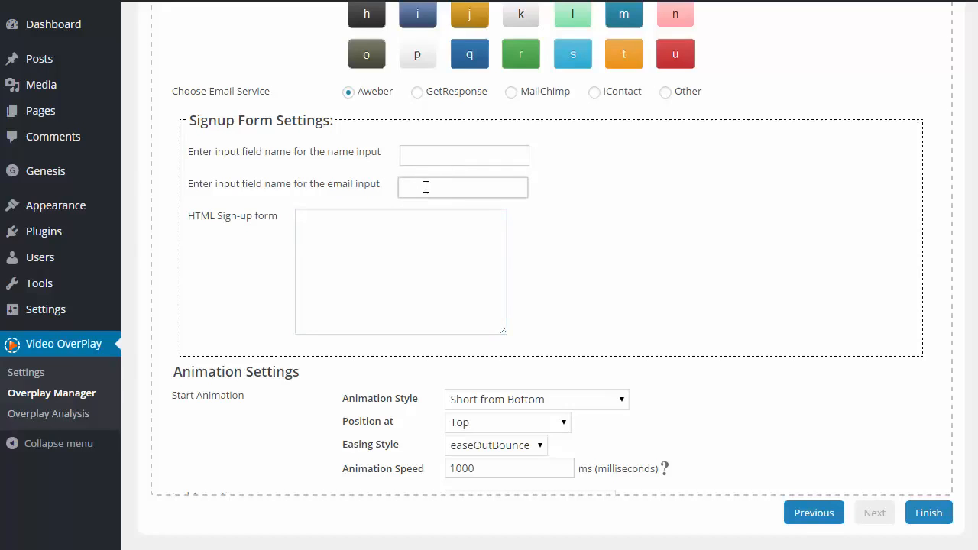
pyautogui.click(375, 303)
# Set the start animation's style to Fade IN and its position to Center
pyautogui.scroll(-1, 345, 319)
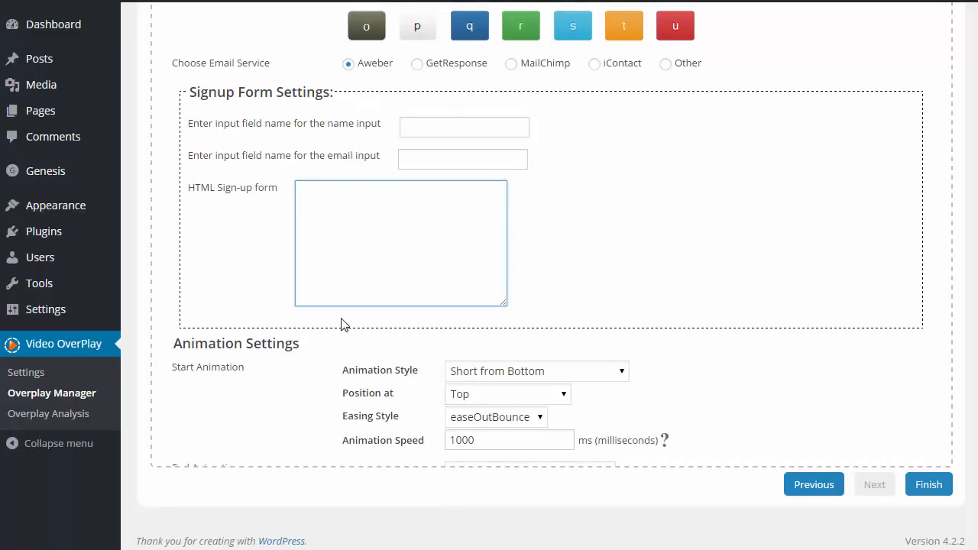
pyautogui.click(305, 395)
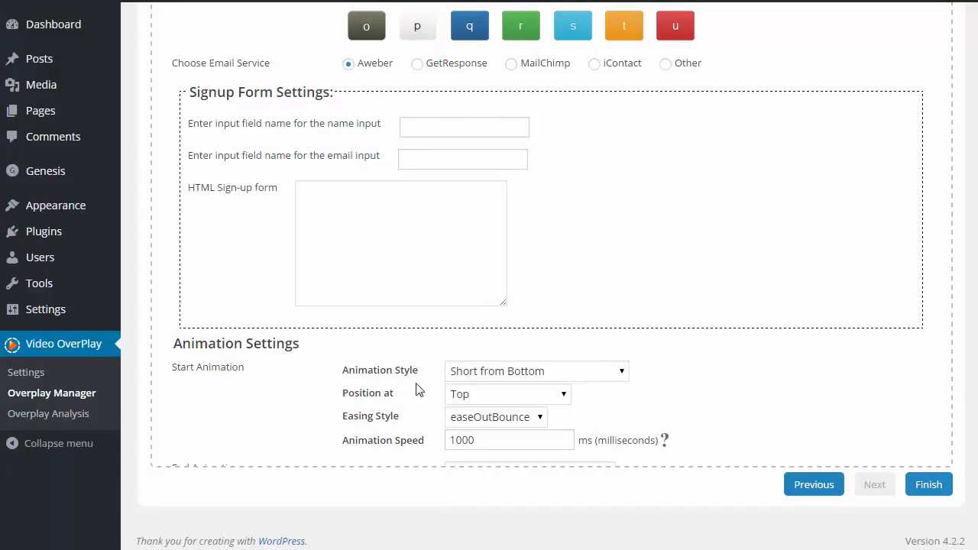
pyautogui.click(619, 374)
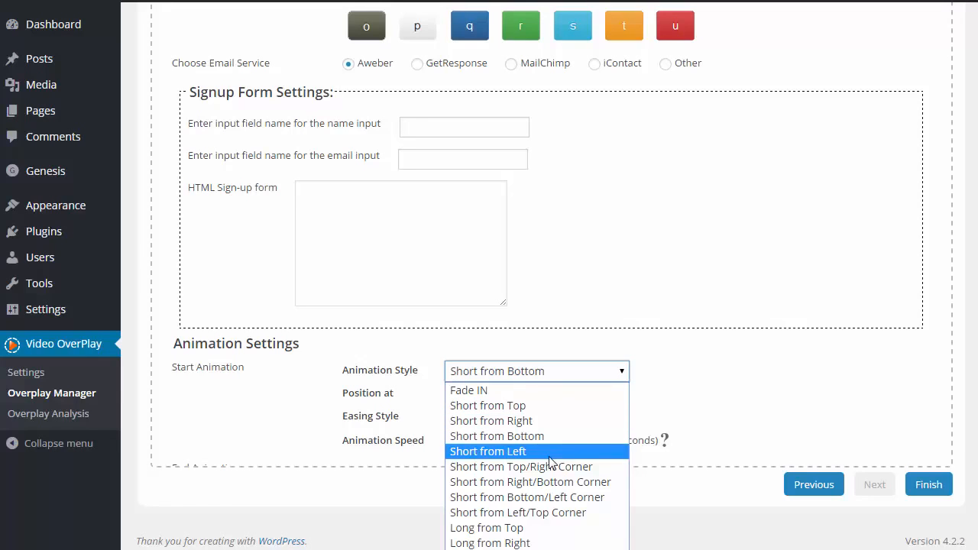
pyautogui.click(514, 392)
pyautogui.click(562, 397)
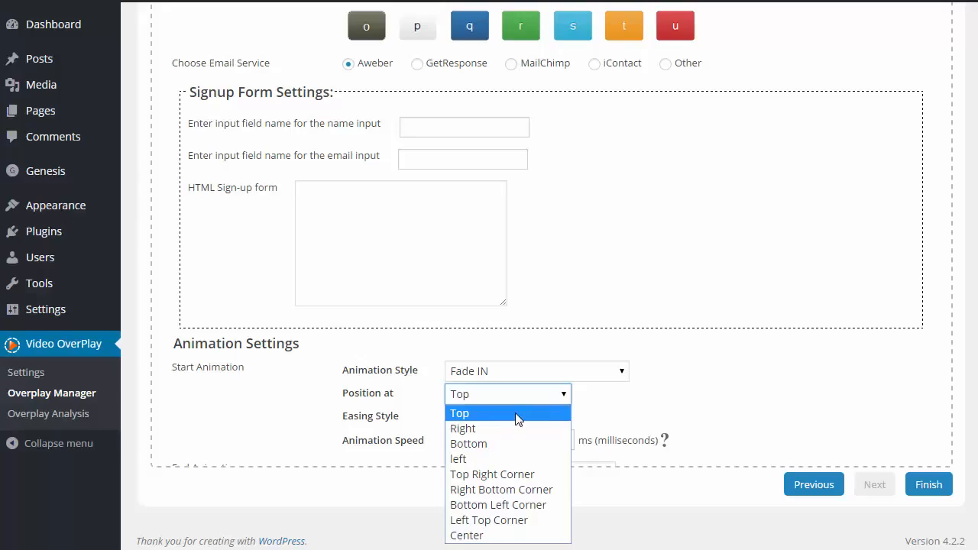
pyautogui.click(489, 536)
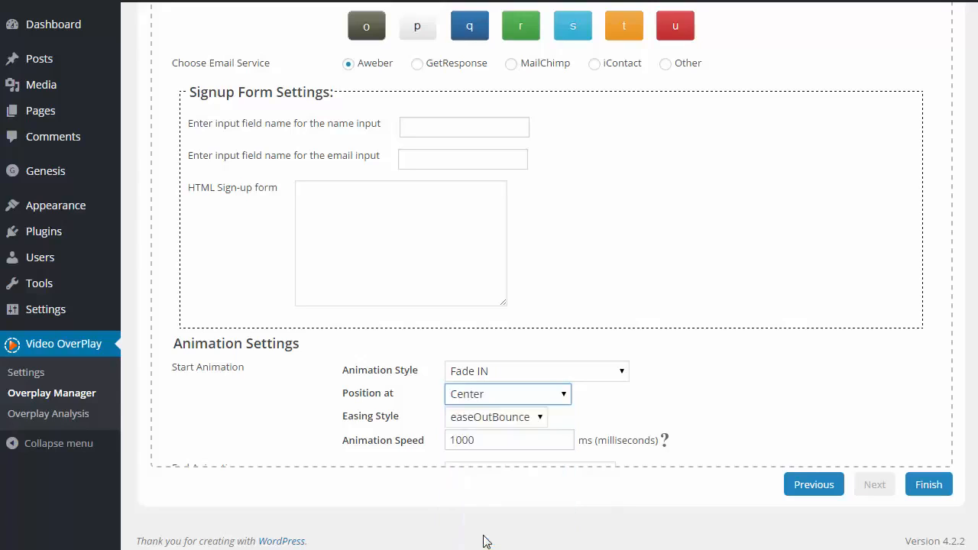
# Set the start animation's easing style to swing and its speed to 2000 ms
pyautogui.click(540, 421)
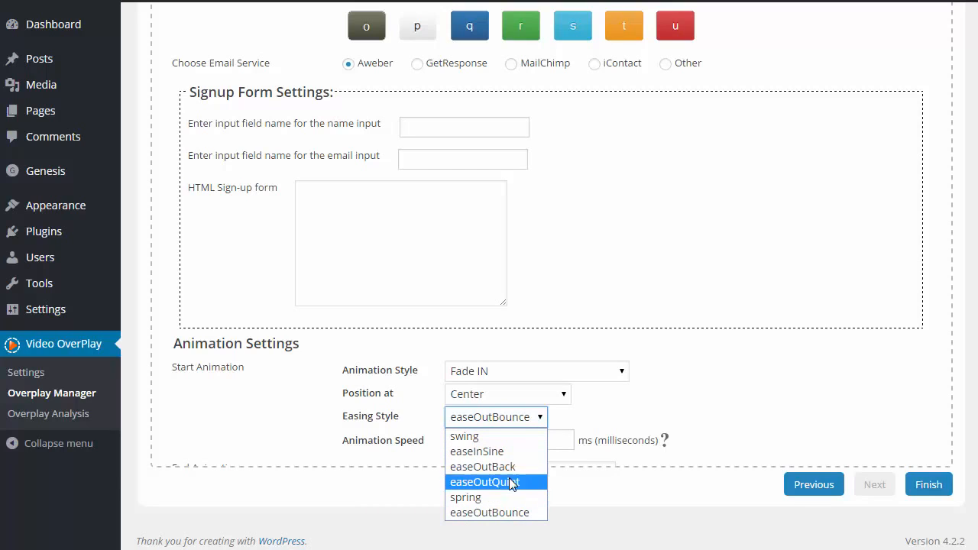
pyautogui.click(505, 443)
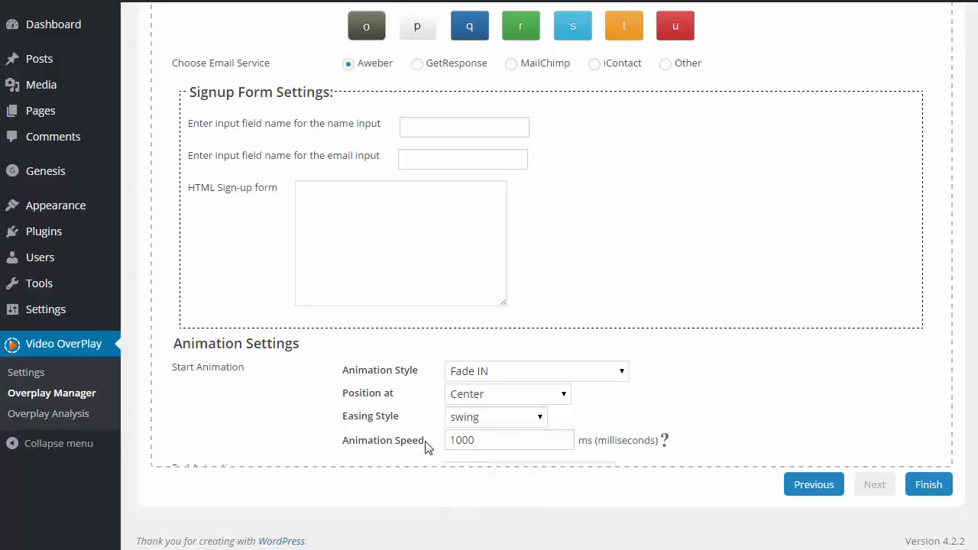
pyautogui.click(502, 441)
pyautogui.doubleClick(470, 440)
pyautogui.click(488, 442)
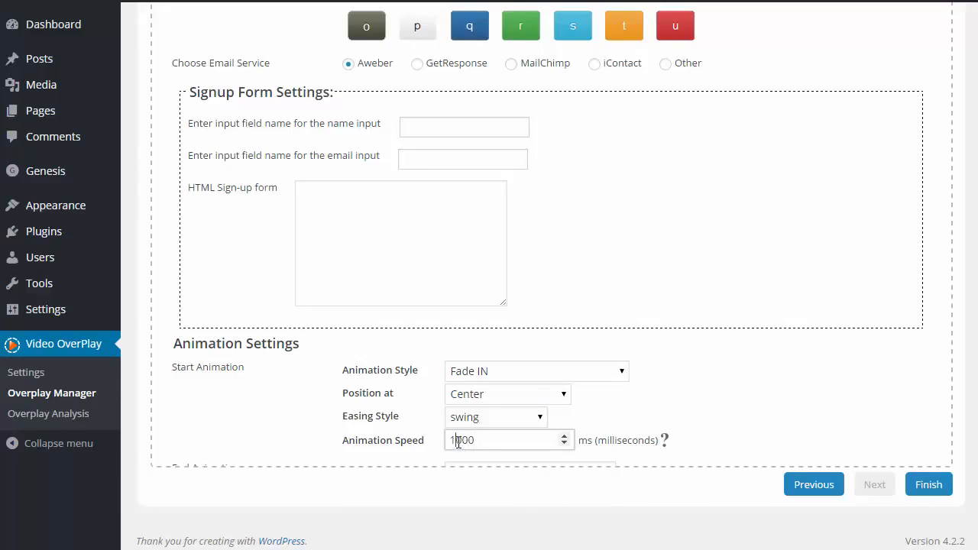
pyautogui.press('BackSpace')
pyautogui.write('2')
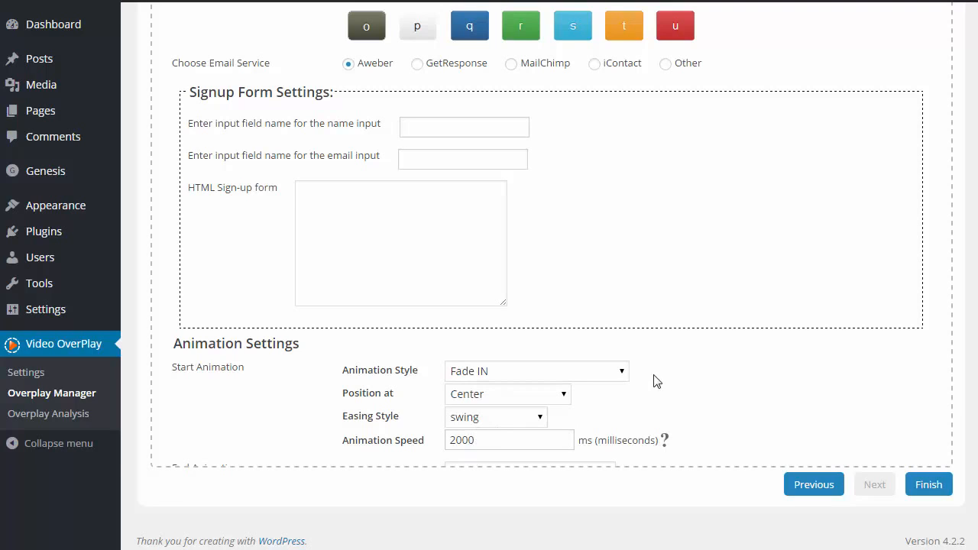
# Look over the email opt-in settings once more and finish the wizard to save the overlay
pyautogui.scroll(7, 655, 397)
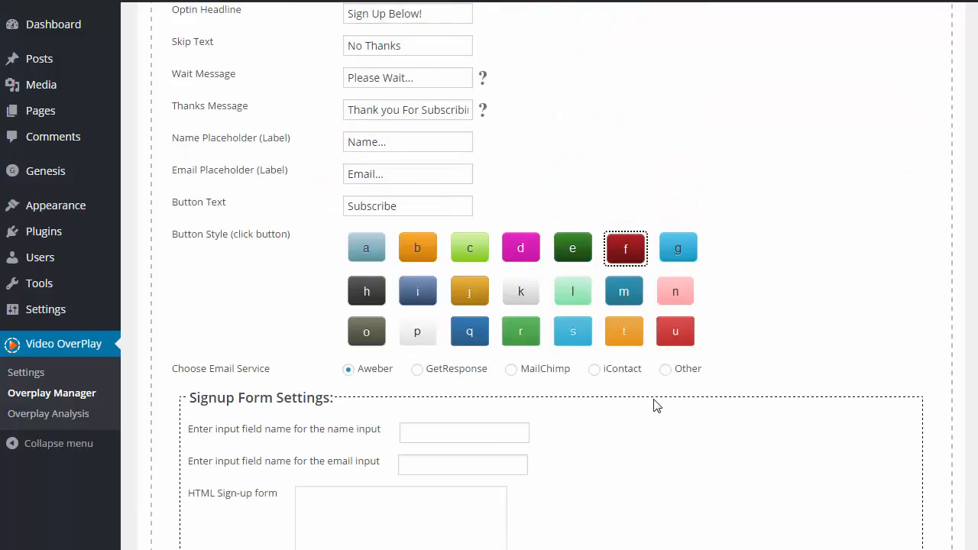
pyautogui.scroll(-7, 660, 387)
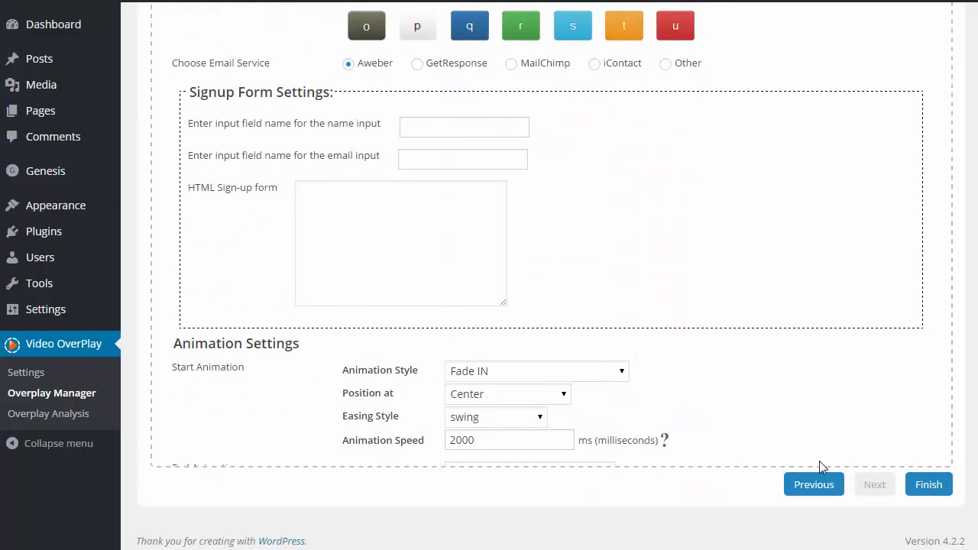
pyautogui.click(931, 491)
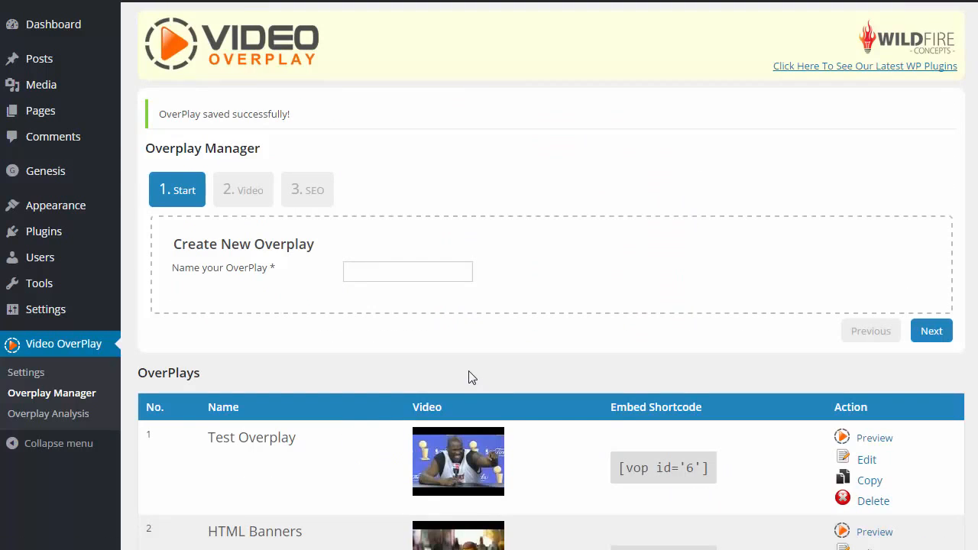